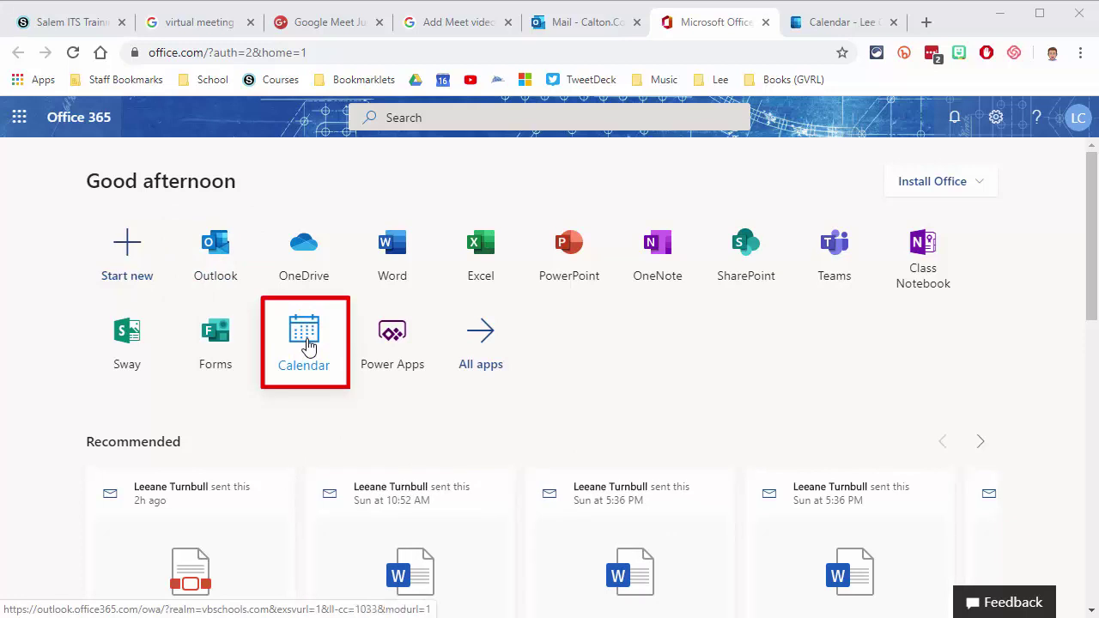
# Step: From the Outlook on the web week calendar, start a blank new event
pyautogui.click(838, 24)
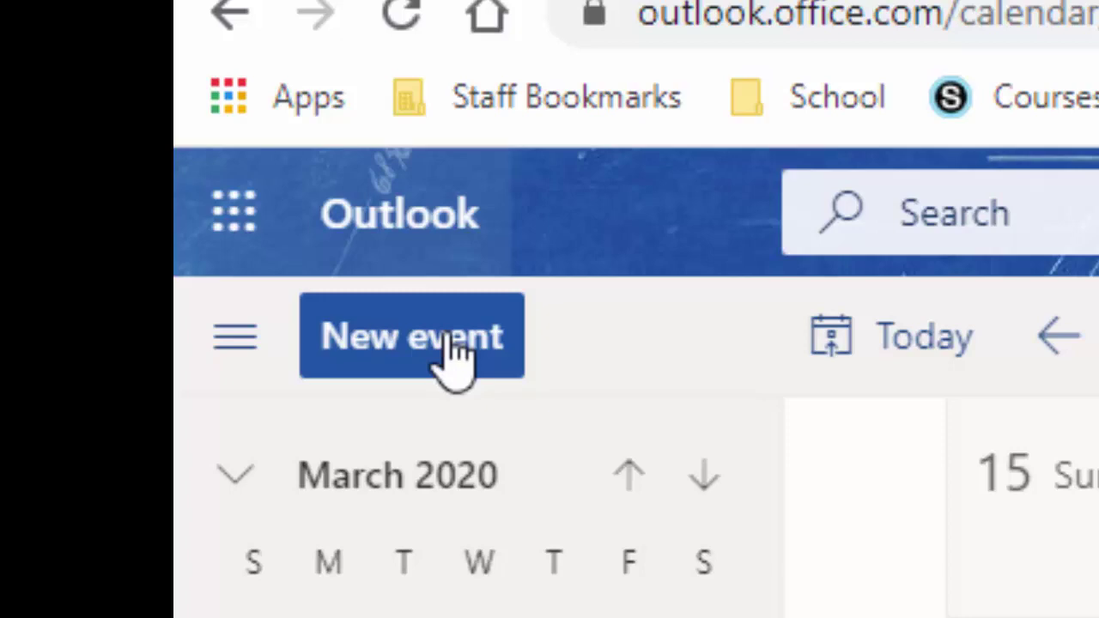
pyautogui.click(452, 356)
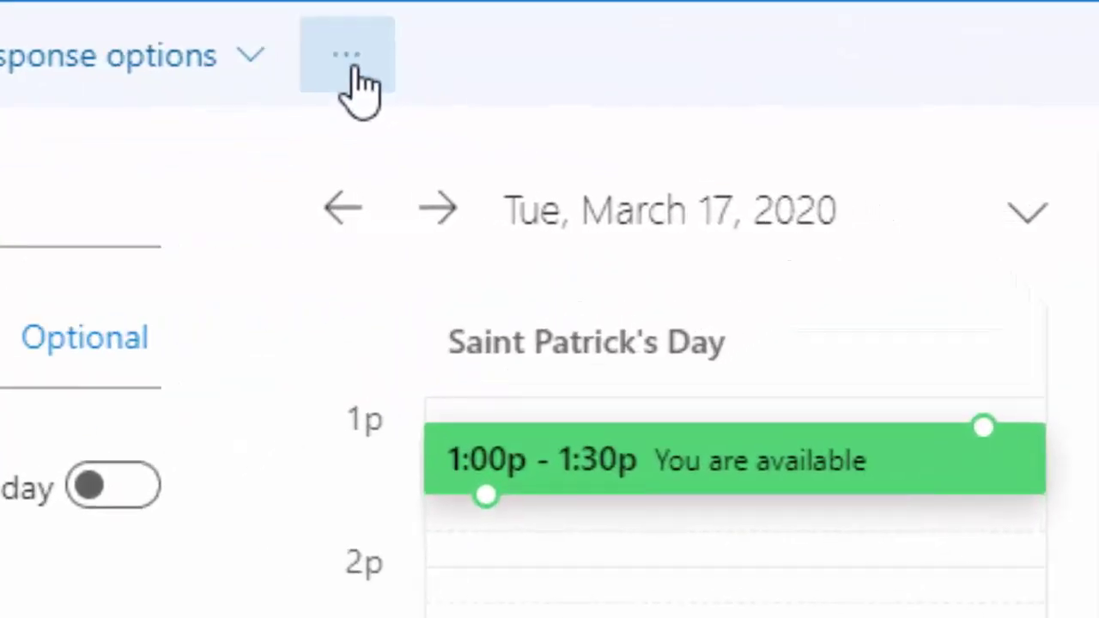
# Step: Search the add-ins store for 'meet' and add the Hangouts Meet Add-In, accepting its terms
pyautogui.click(738, 165)
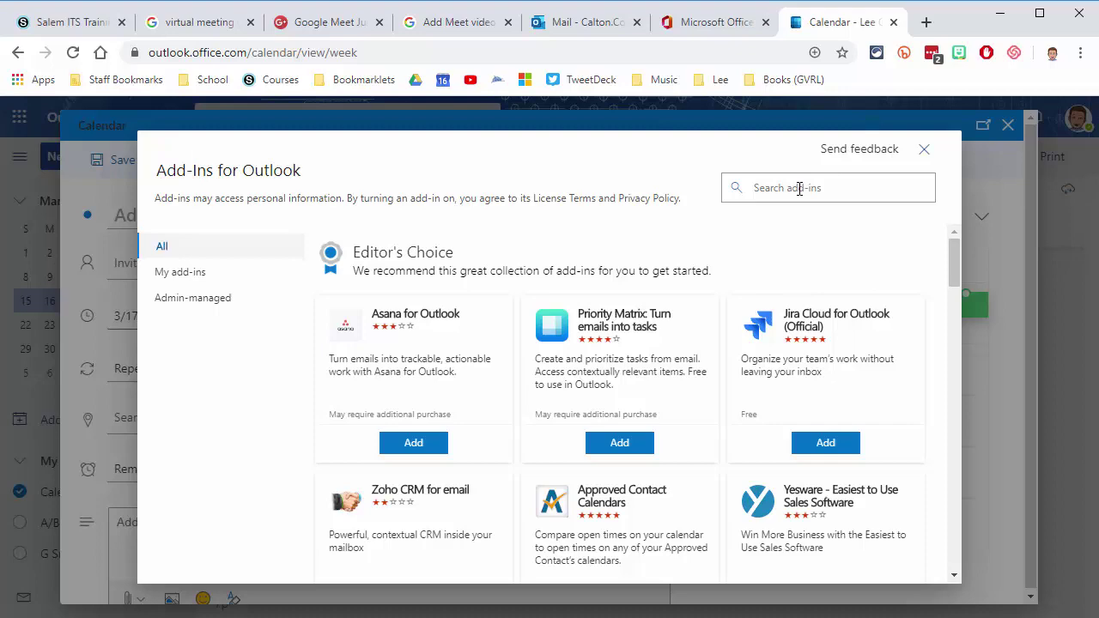
pyautogui.click(799, 187)
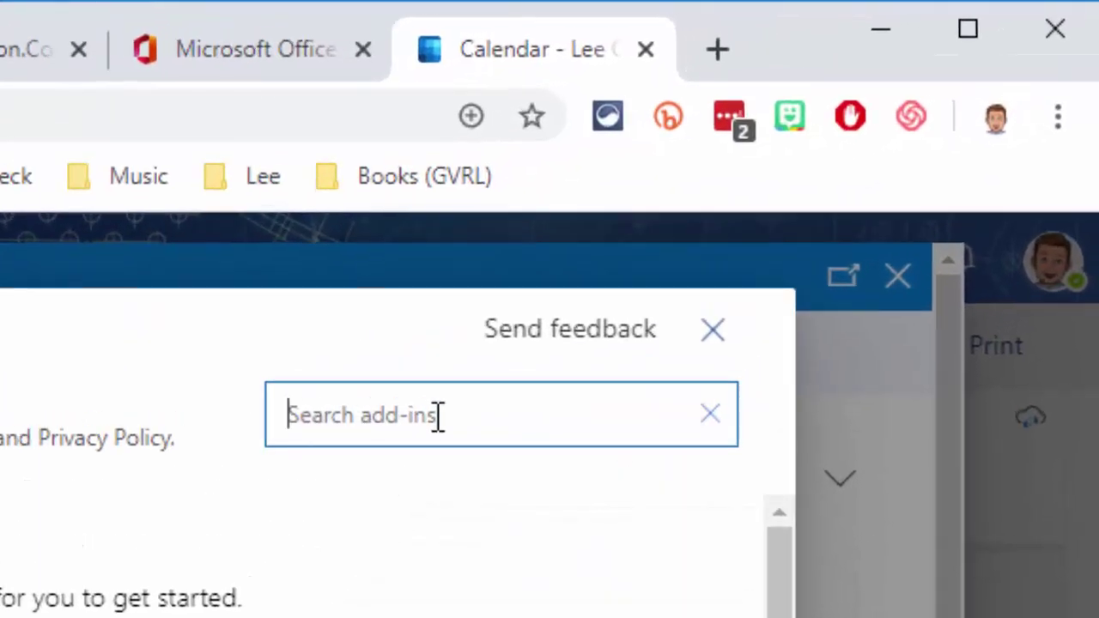
pyautogui.write('meet')
pyautogui.press('Return')
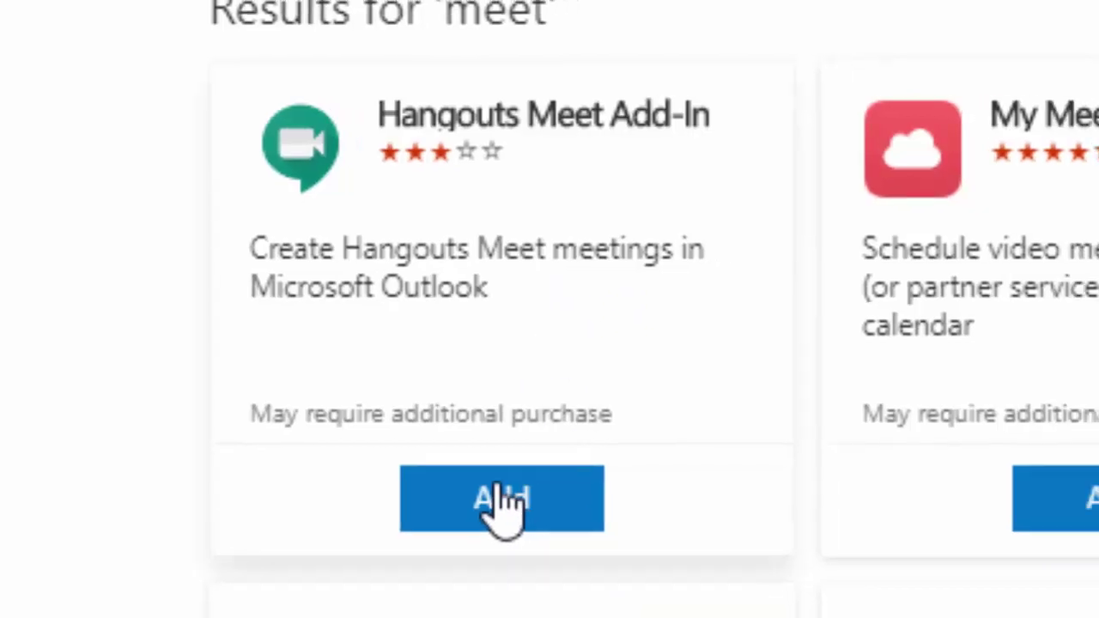
pyautogui.click(550, 515)
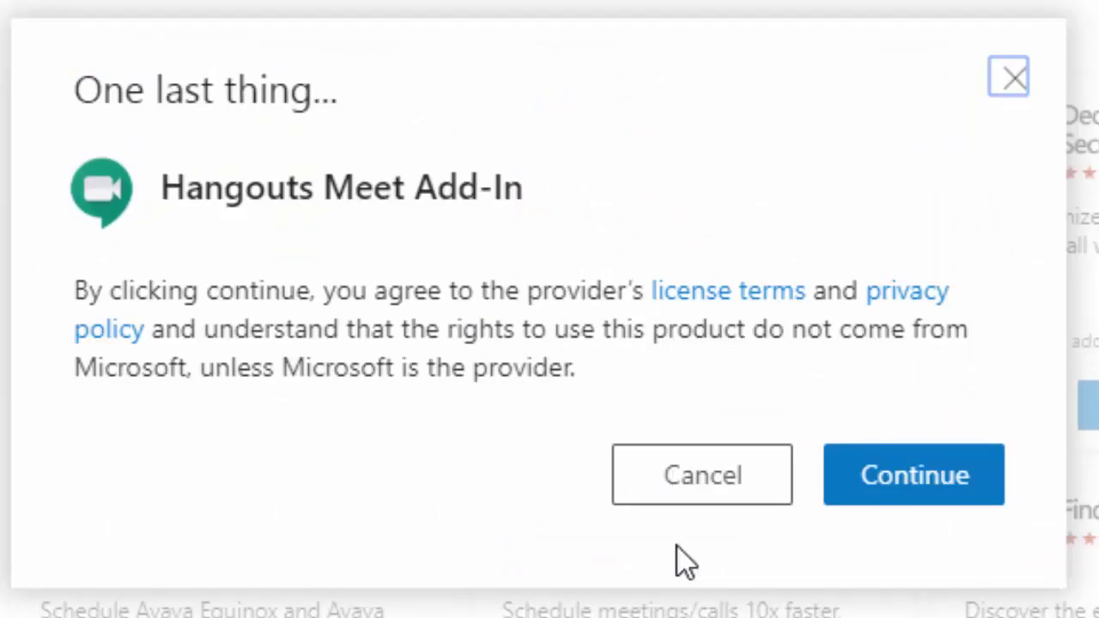
pyautogui.click(927, 468)
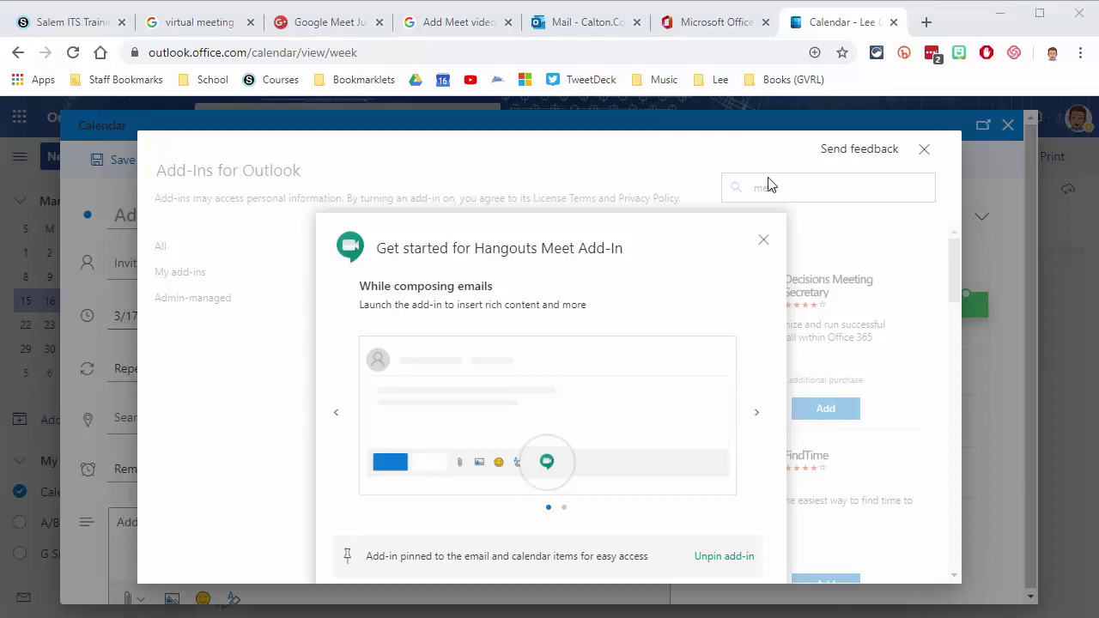
# Step: Dismiss the getting-started tour and add-ins store, then confirm Hangouts Meet appears on the event
pyautogui.click(764, 241)
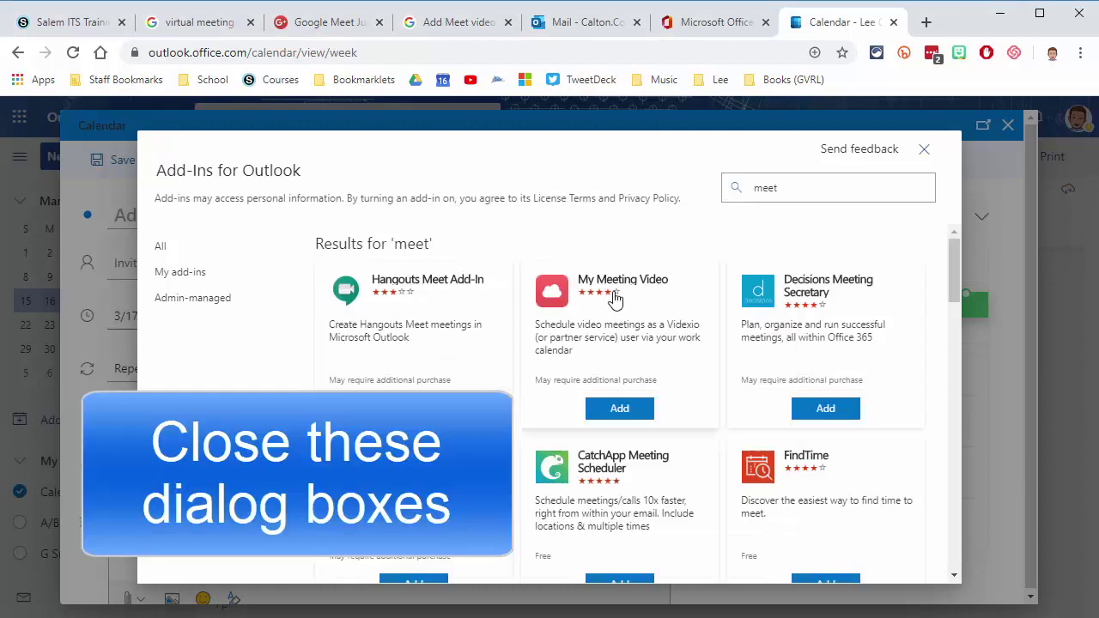
pyautogui.click(925, 149)
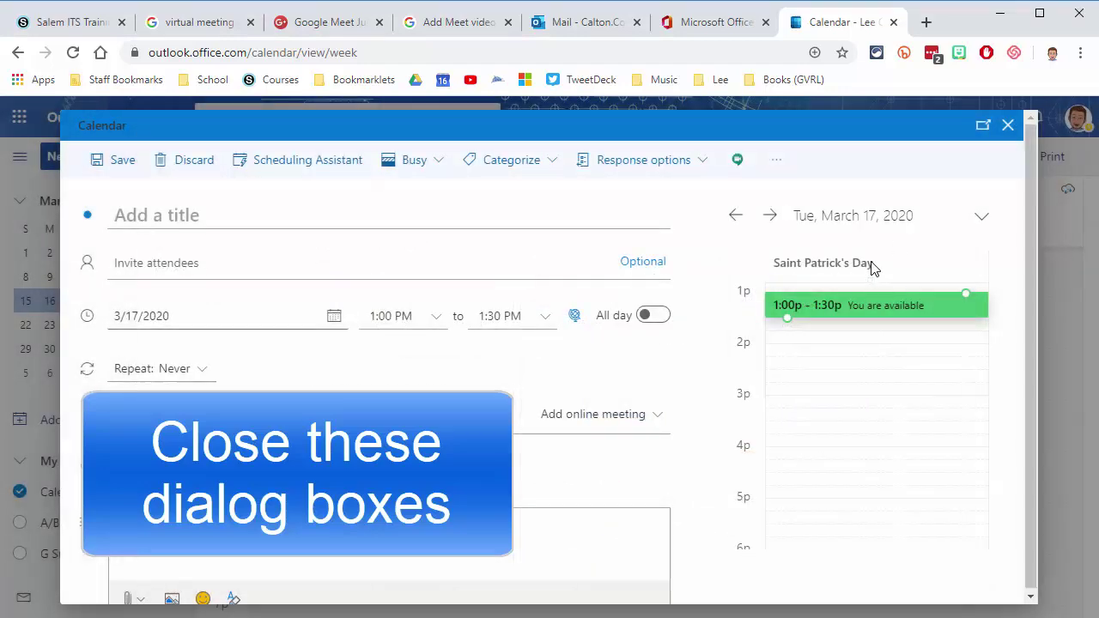
pyautogui.click(776, 159)
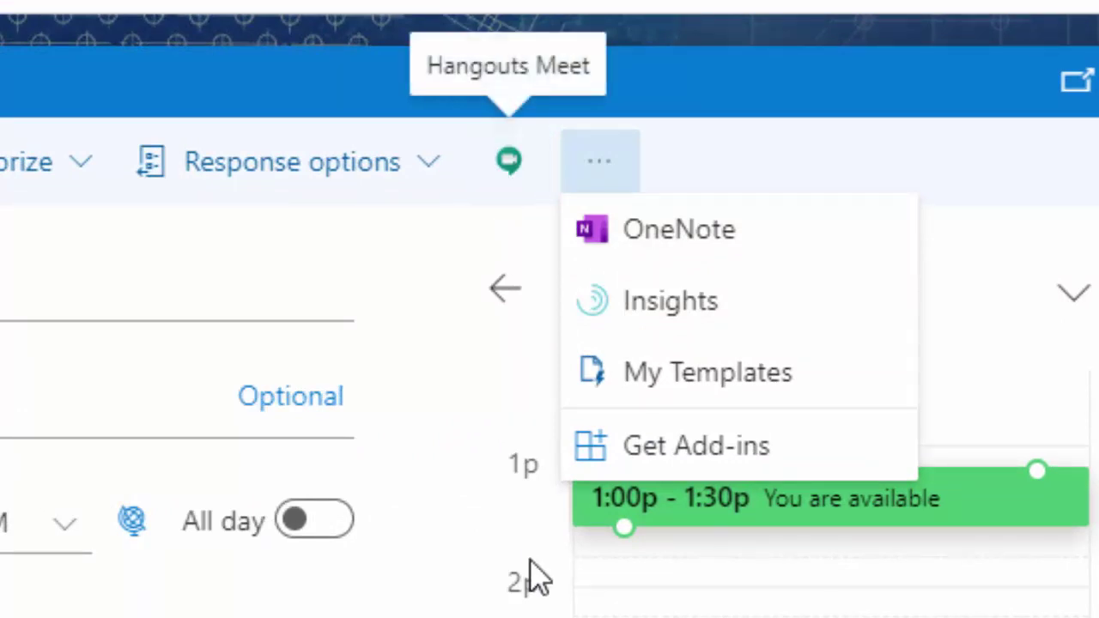
pyautogui.click(622, 182)
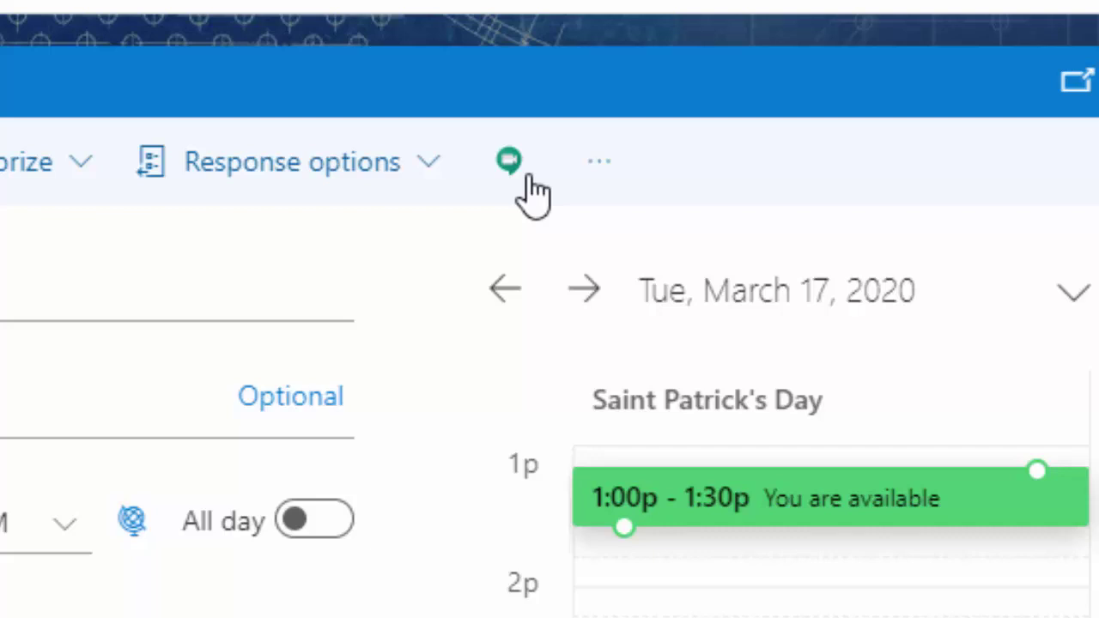
pyautogui.click(510, 162)
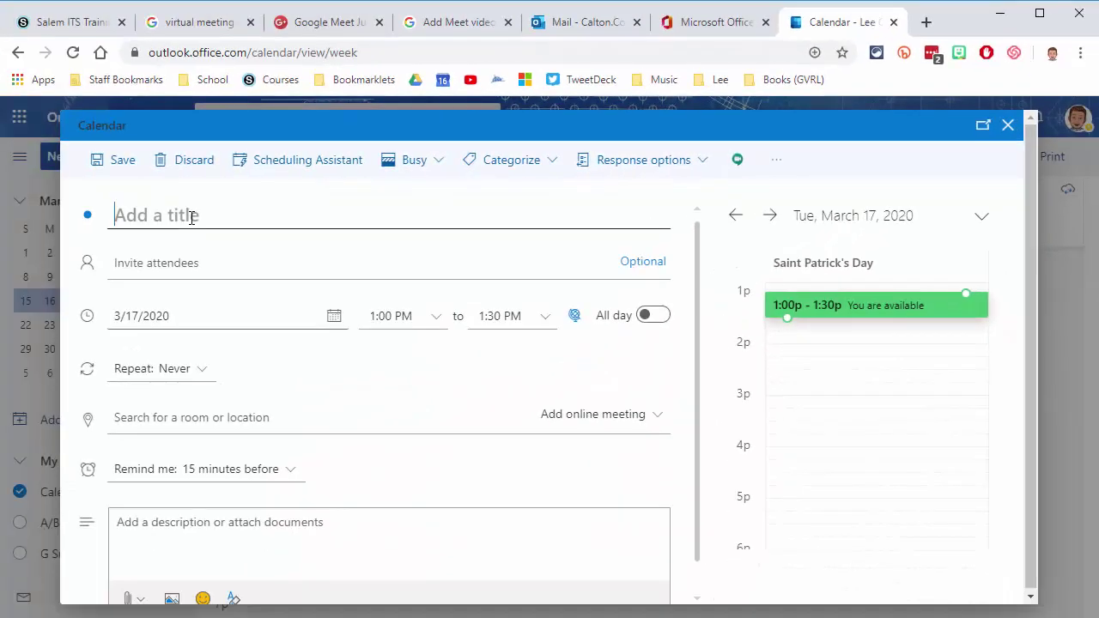
# Step: Title the event 'Google Meet Virtual Meeting', invite one contact, and move it to 1:30–2:00 PM
pyautogui.click(191, 215)
pyautogui.write('Google Mee')
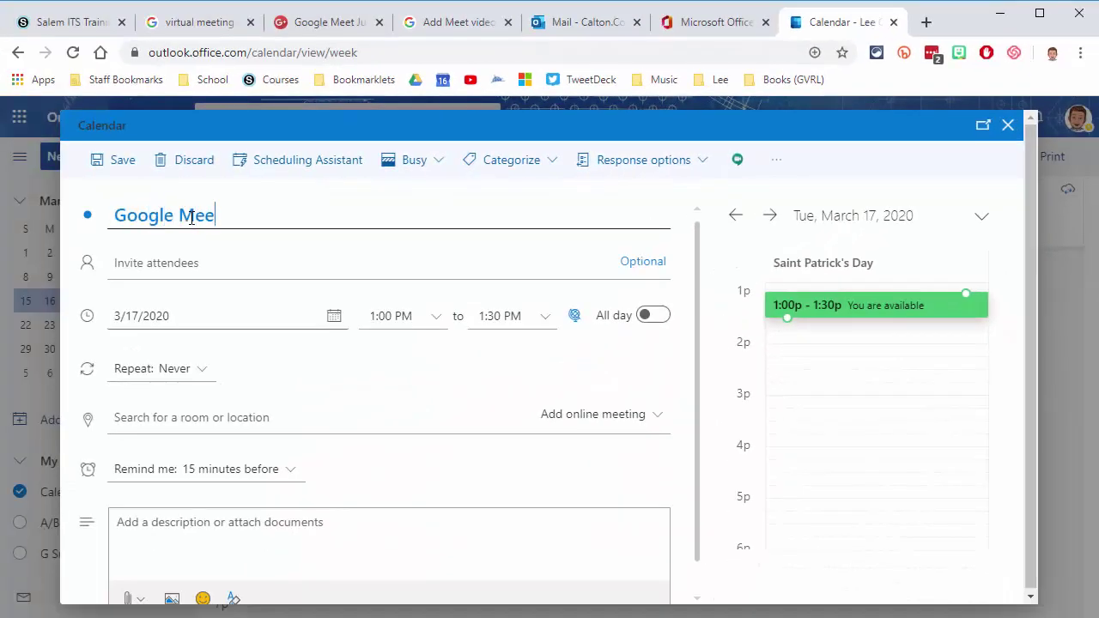
pyautogui.write('t')
pyautogui.write(' Virtual Meeti')
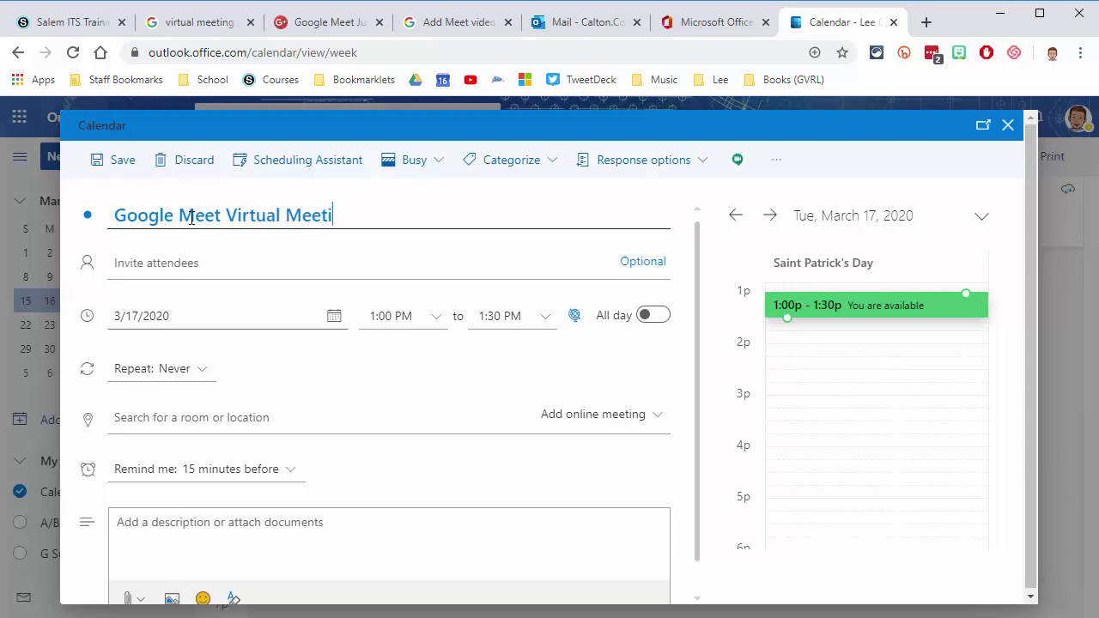
pyautogui.write('ng')
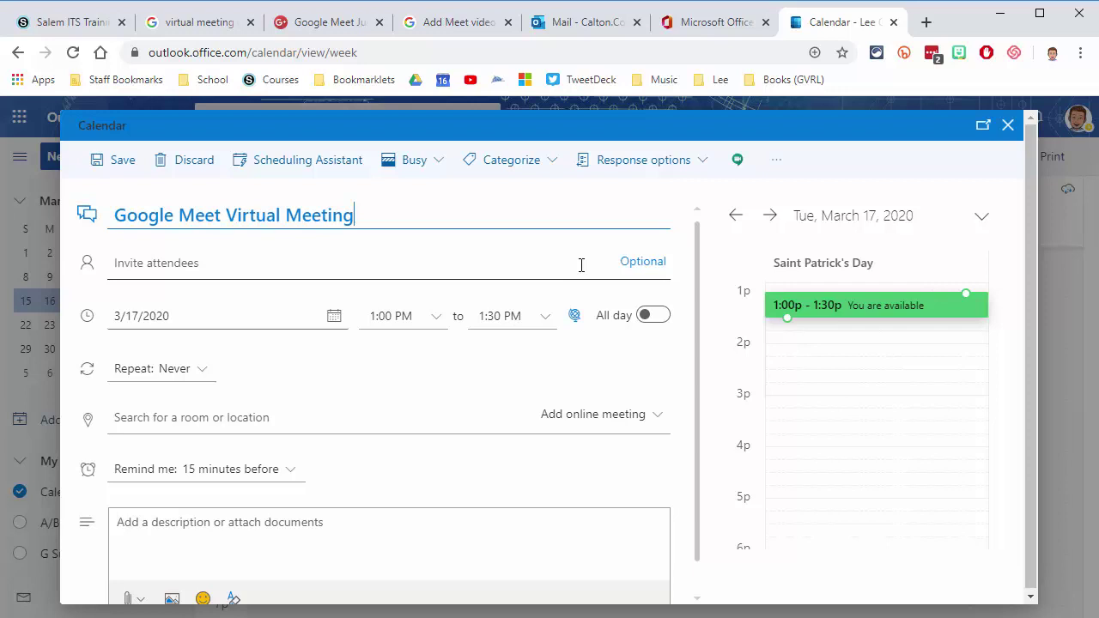
pyautogui.click(556, 258)
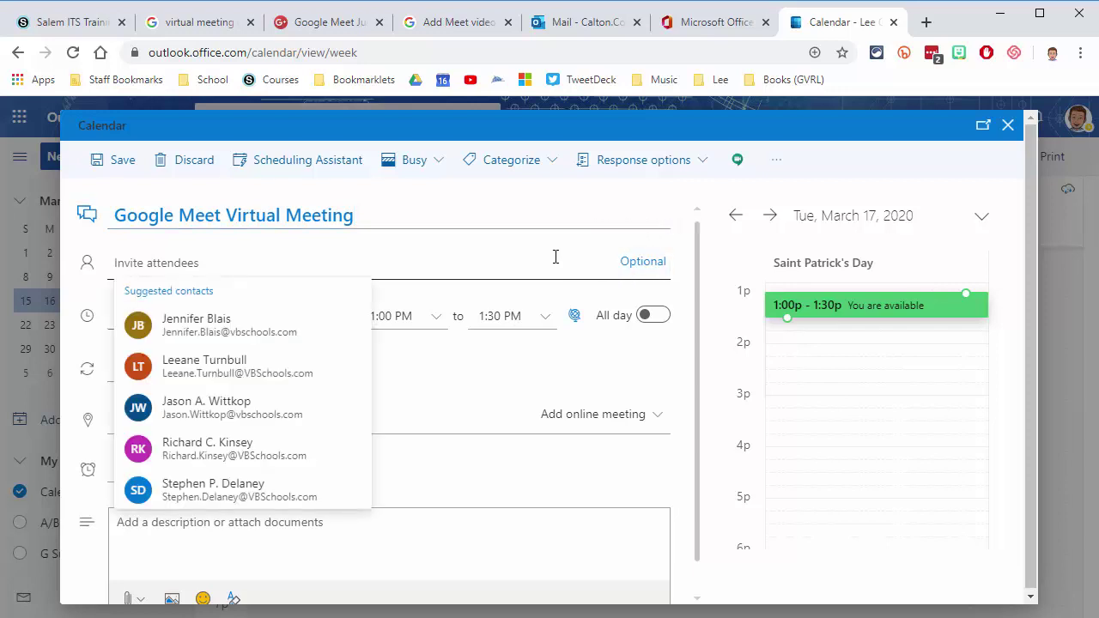
pyautogui.write('Lee')
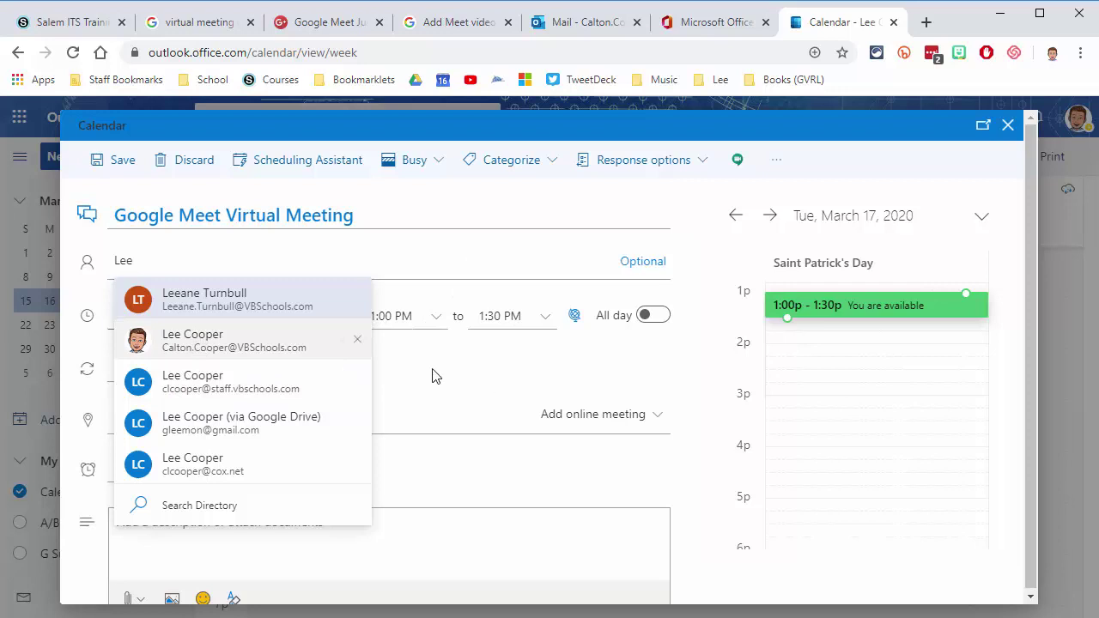
pyautogui.click(344, 348)
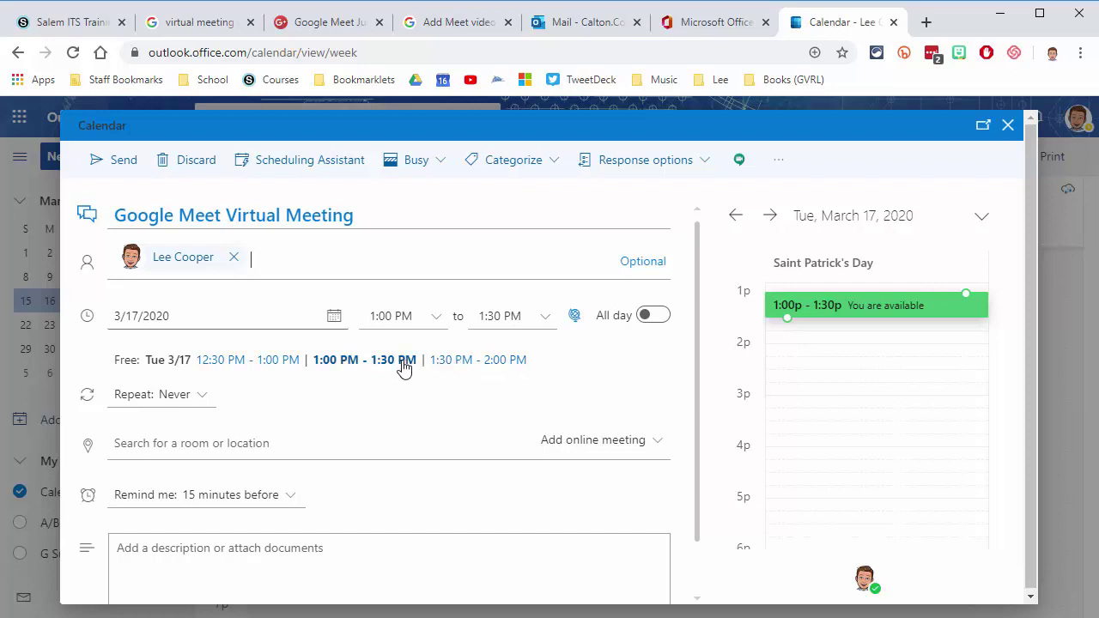
pyautogui.click(448, 361)
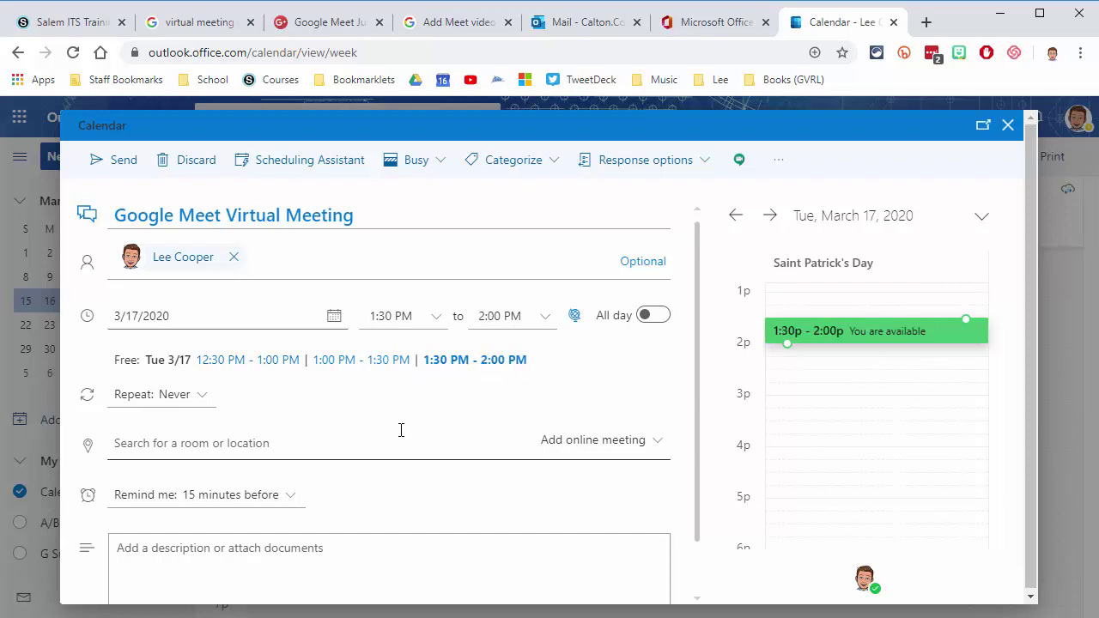
# Step: Add a Hangouts Meet meeting to the event, allowing the add-in and signing in with a Google account
pyautogui.click(740, 165)
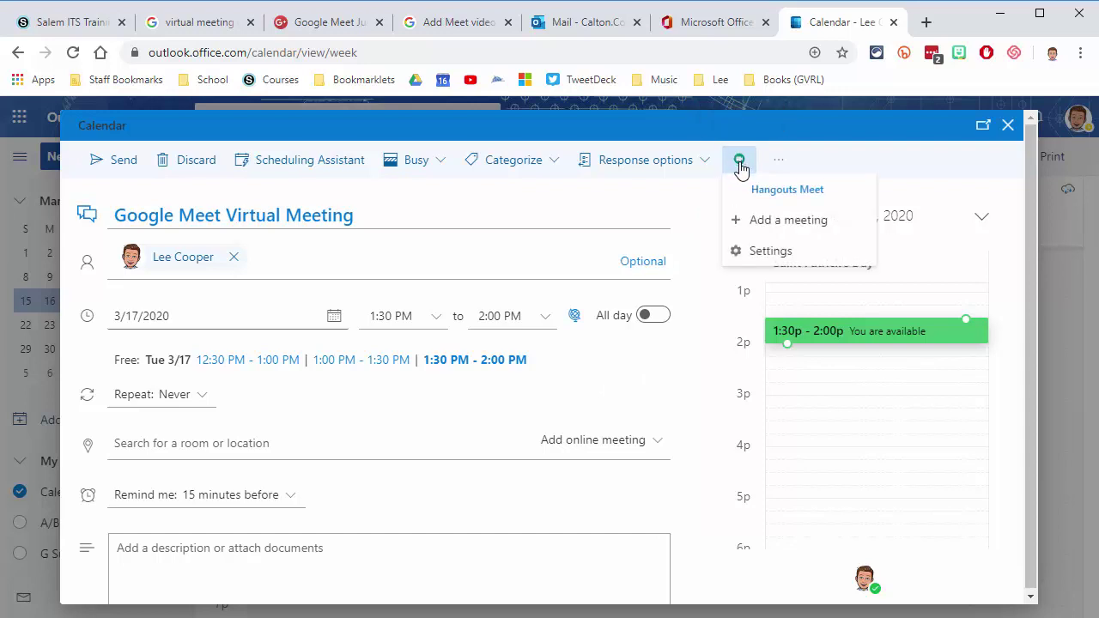
pyautogui.click(808, 221)
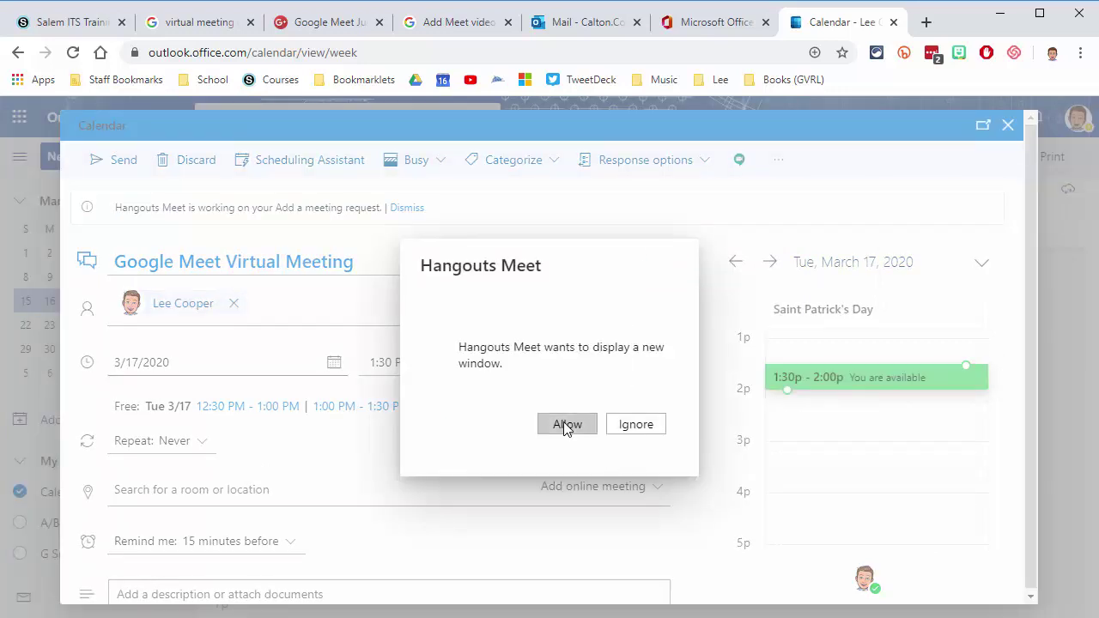
pyautogui.click(564, 426)
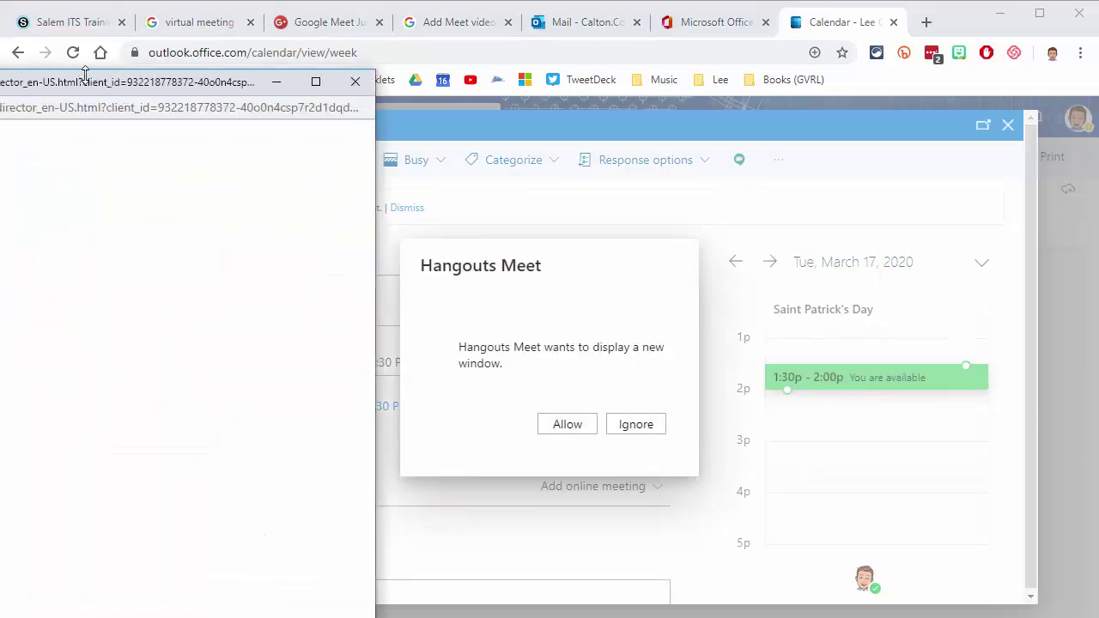
pyautogui.moveTo(85, 72); pyautogui.dragTo(515, 0)
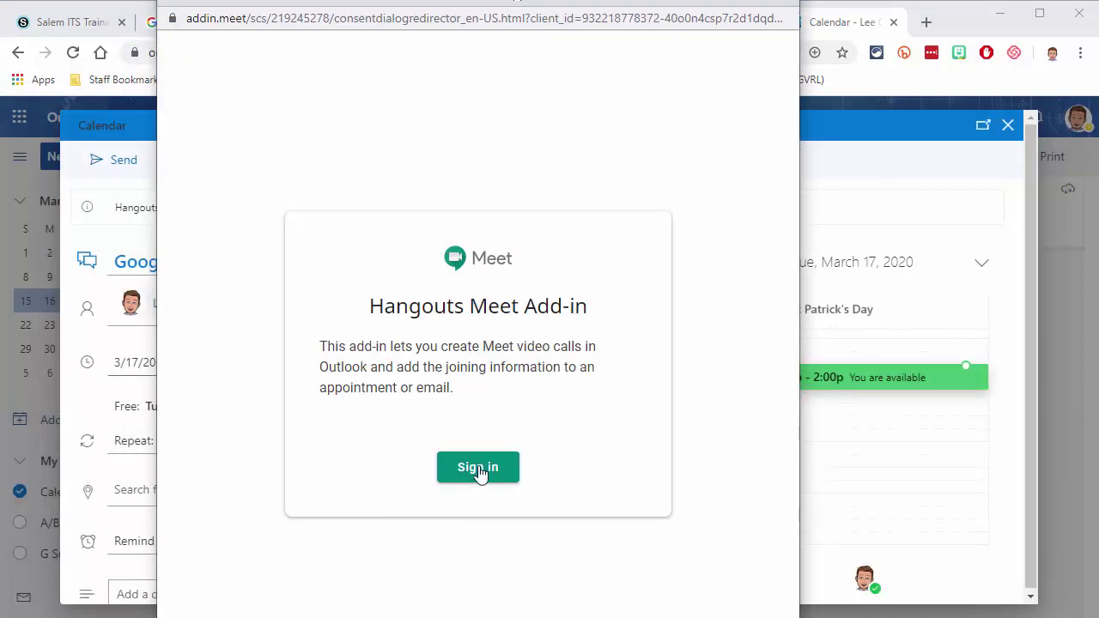
pyautogui.click(478, 469)
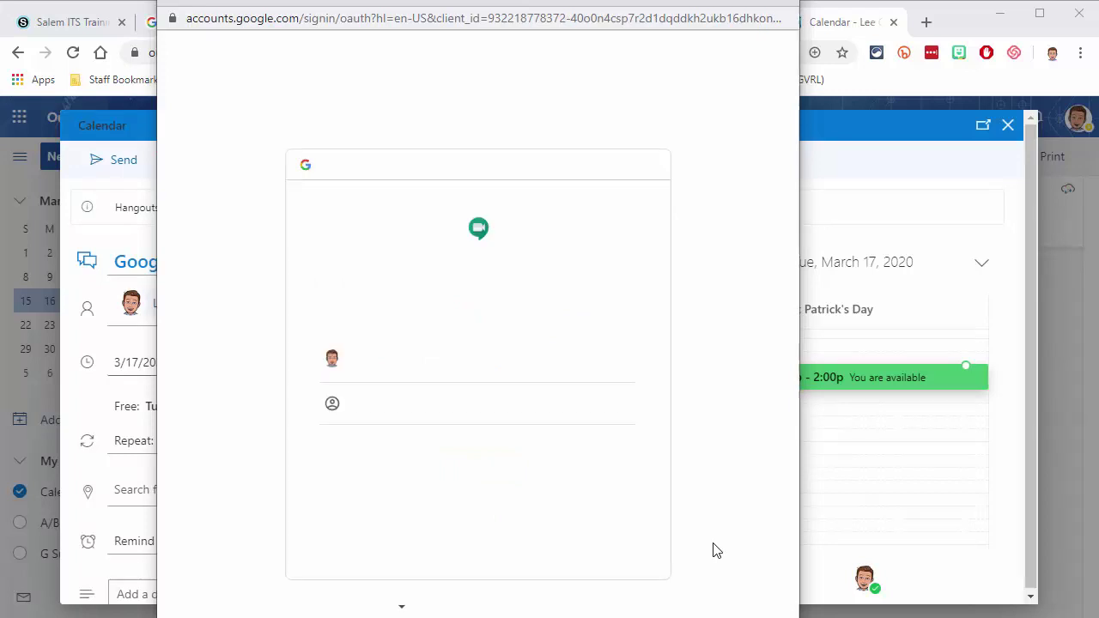
pyautogui.click(601, 360)
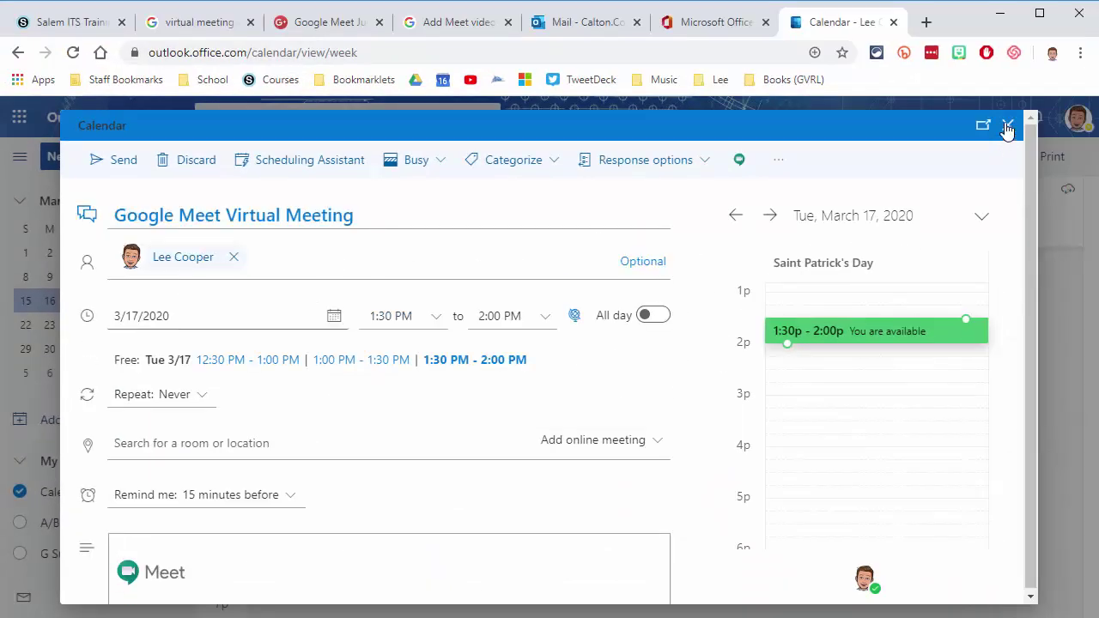
pyautogui.press('Escape')
pyautogui.click(554, 390)
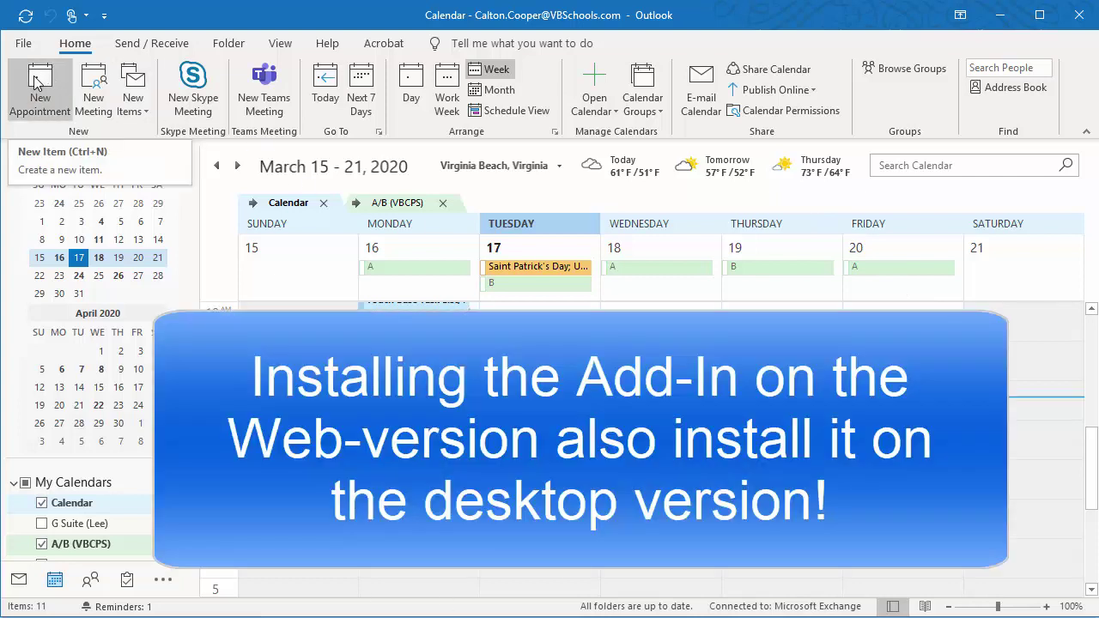
pyautogui.click(93, 87)
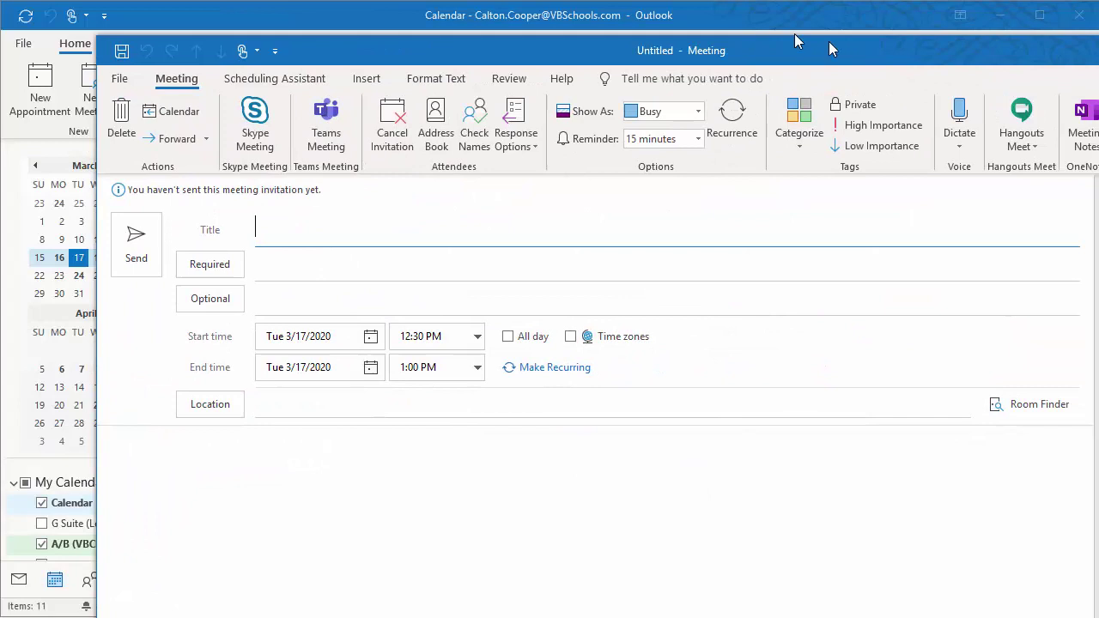
# Step: Resize the new meeting window so its contents fit on screen
pyautogui.doubleClick(753, 16)
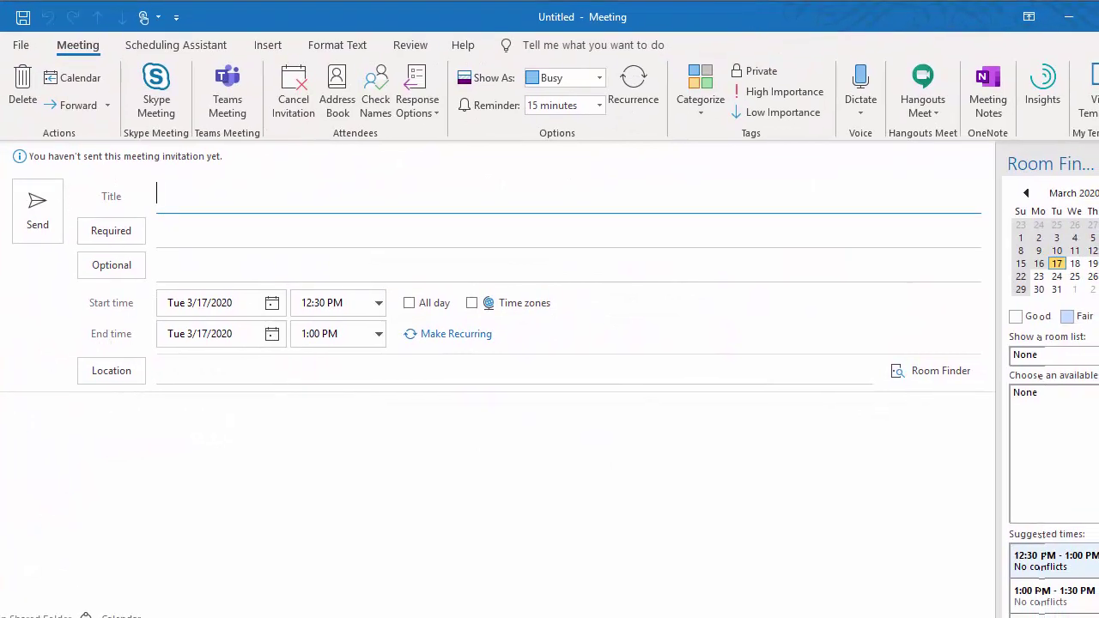
pyautogui.press('super+Down')
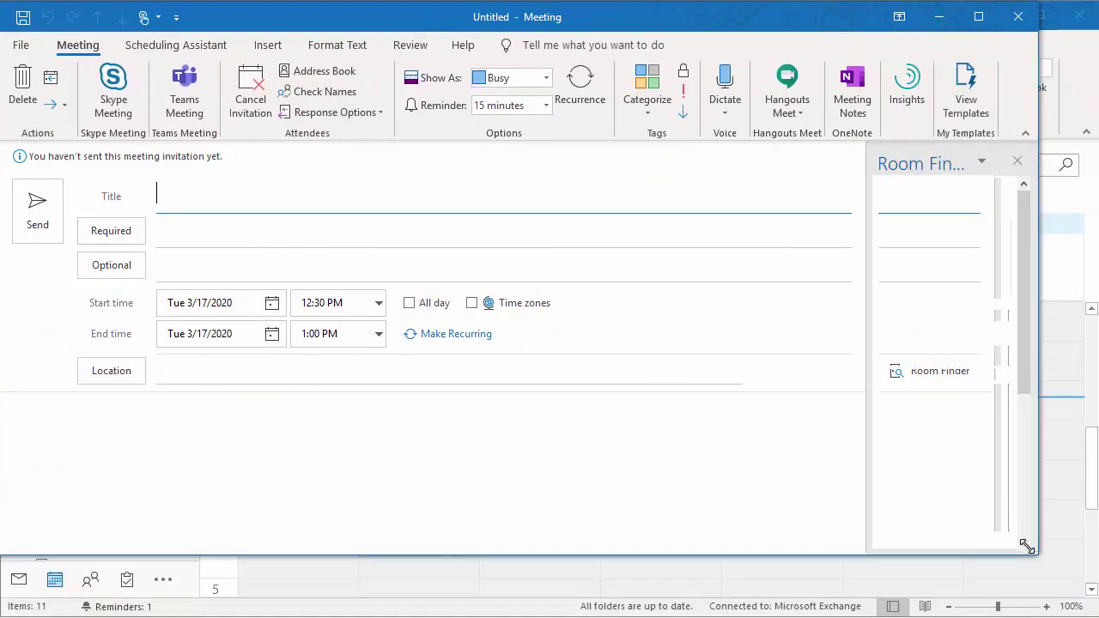
pyautogui.moveTo(1035, 560); pyautogui.dragTo(1066, 561)
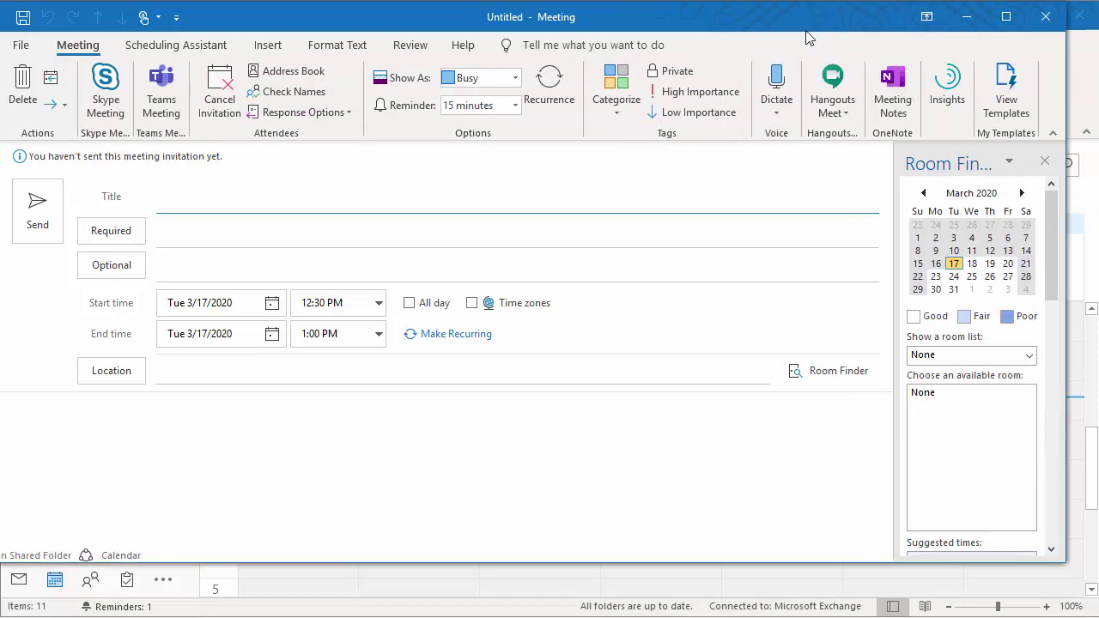
pyautogui.moveTo(810, 24); pyautogui.dragTo(823, 45)
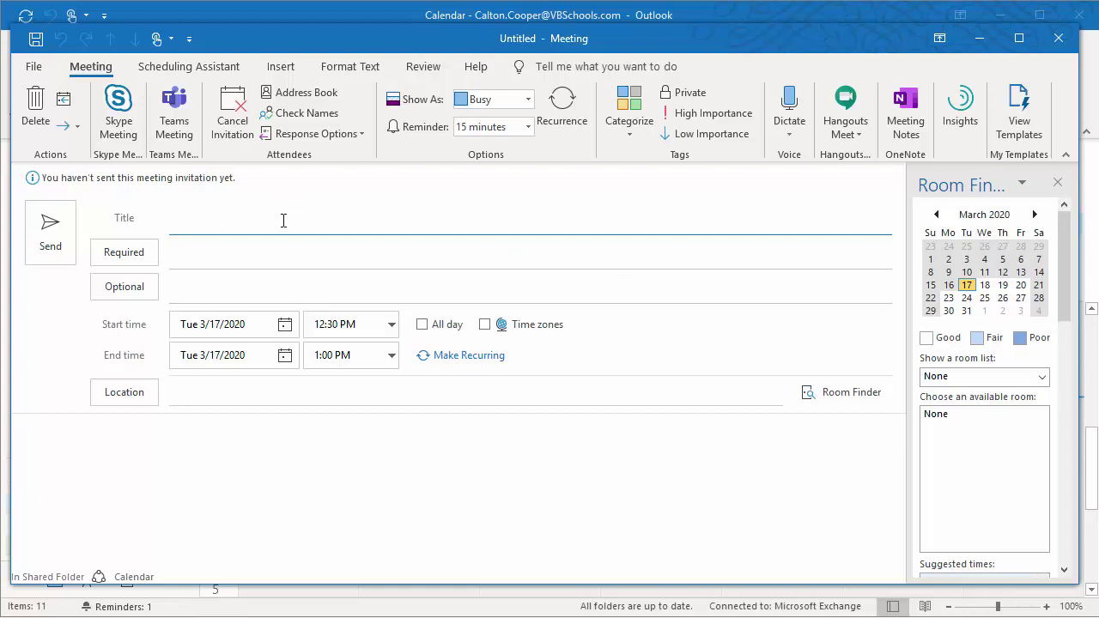
# Step: Title the meeting 'Google Meet', add the suggested contact as a required attendee, and collapse the ribbon
pyautogui.write('Google')
pyautogui.write(' Meet')
pyautogui.press('Tab')
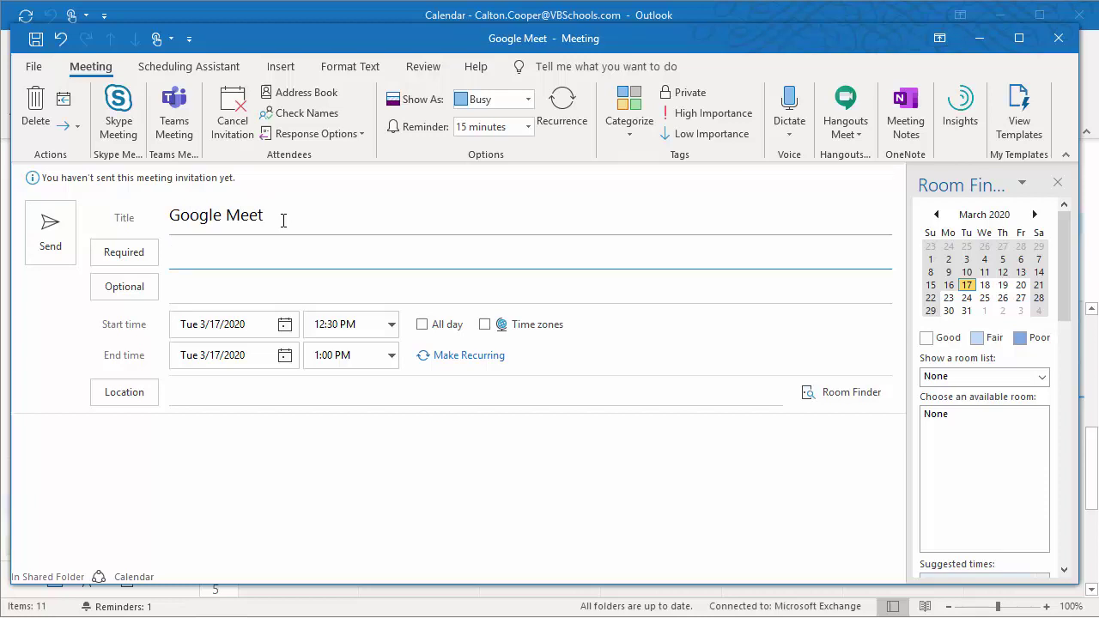
pyautogui.write('lee')
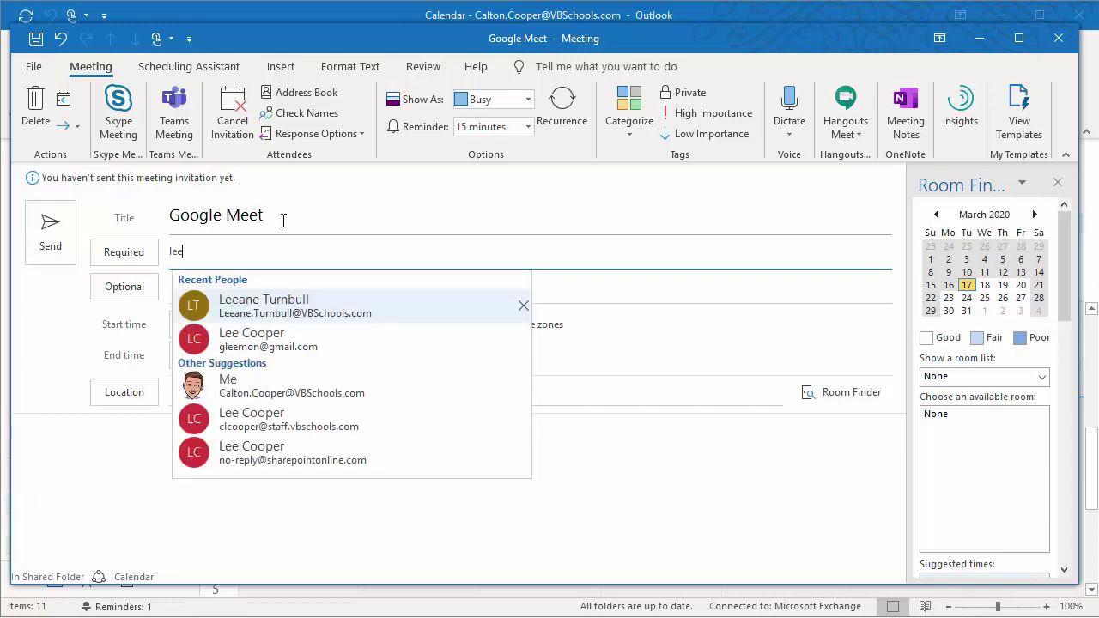
pyautogui.press('Down')
pyautogui.press('Return')
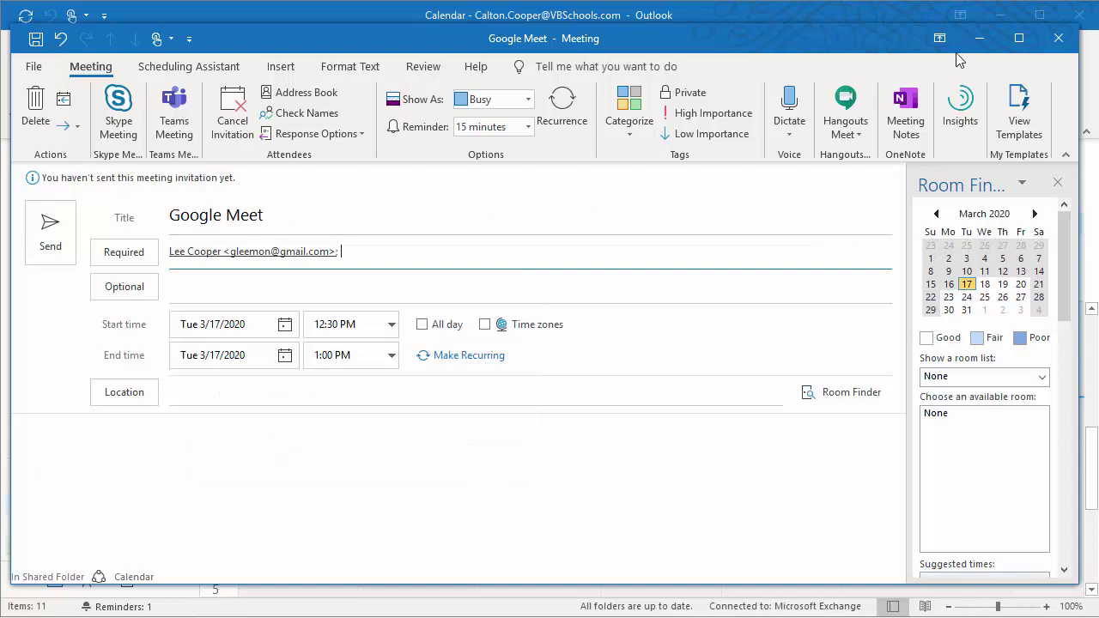
pyautogui.click(1066, 159)
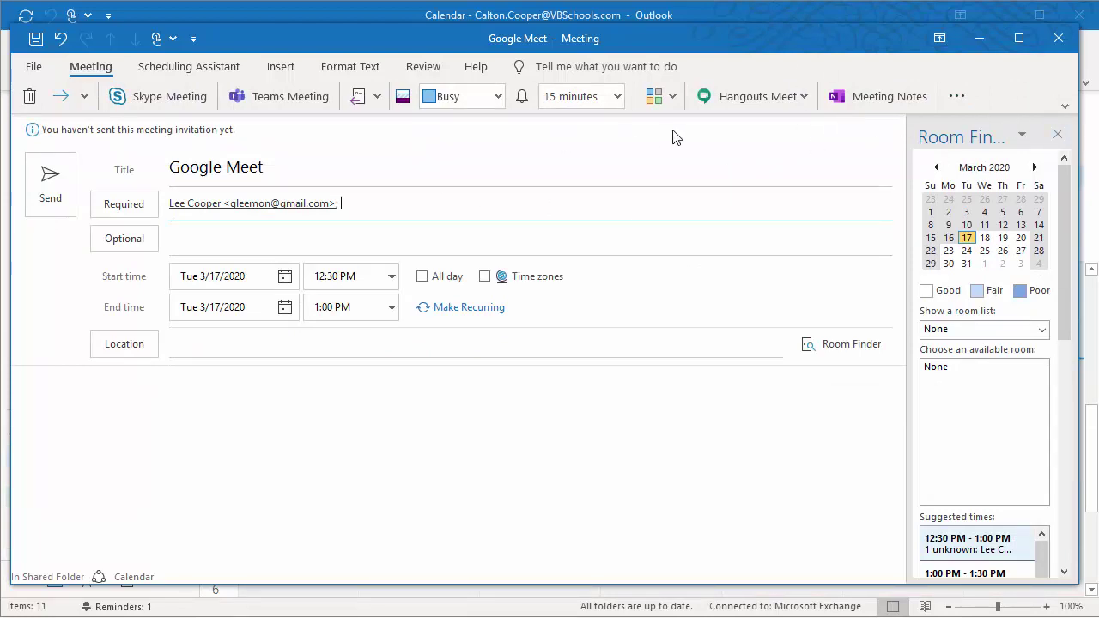
# Step: Add a Hangouts Meet meeting to the invitation and sign in by entering the Google account e-mail
pyautogui.click(796, 97)
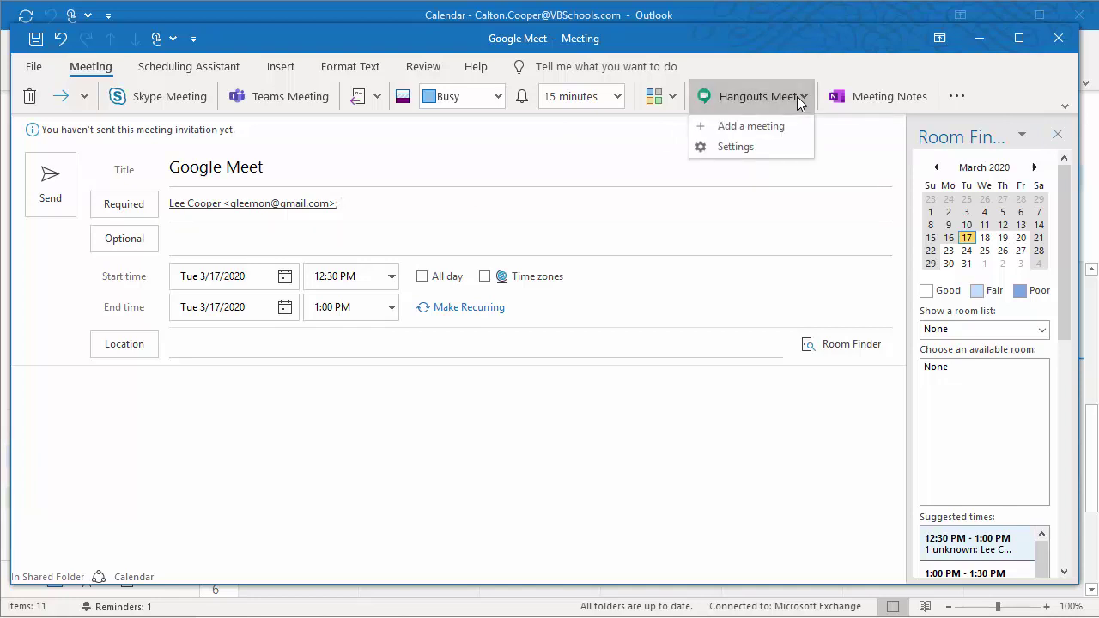
pyautogui.click(761, 129)
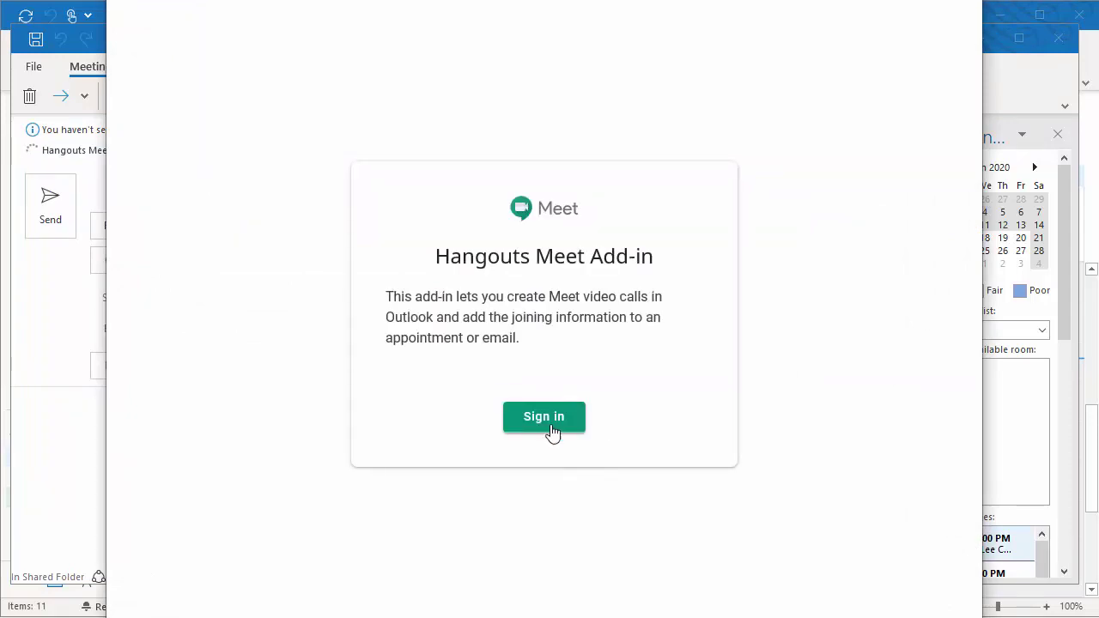
pyautogui.click(554, 418)
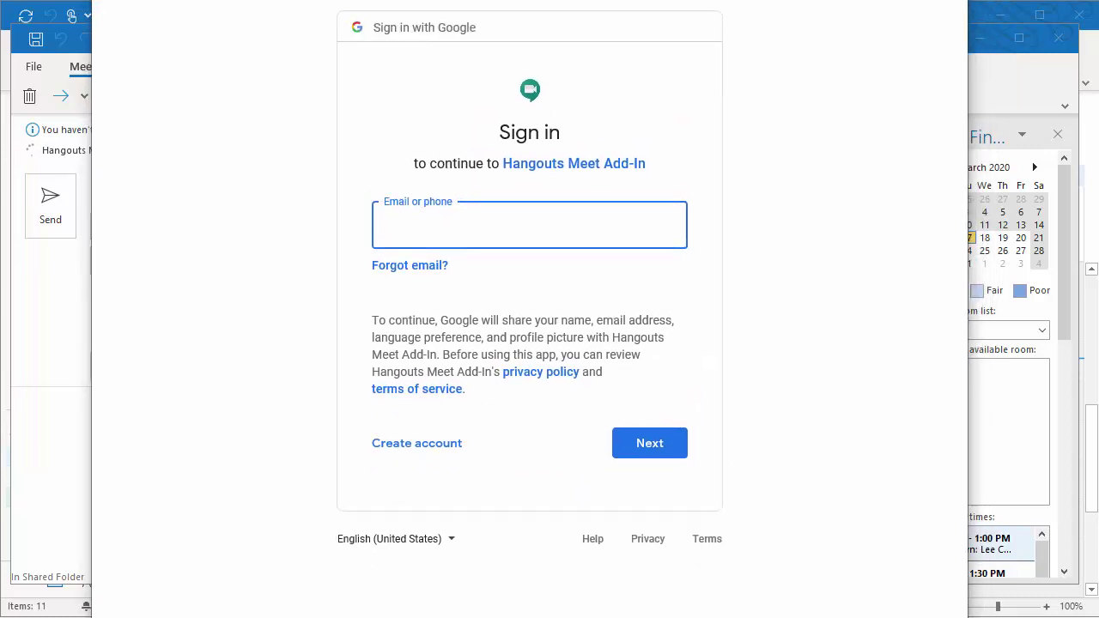
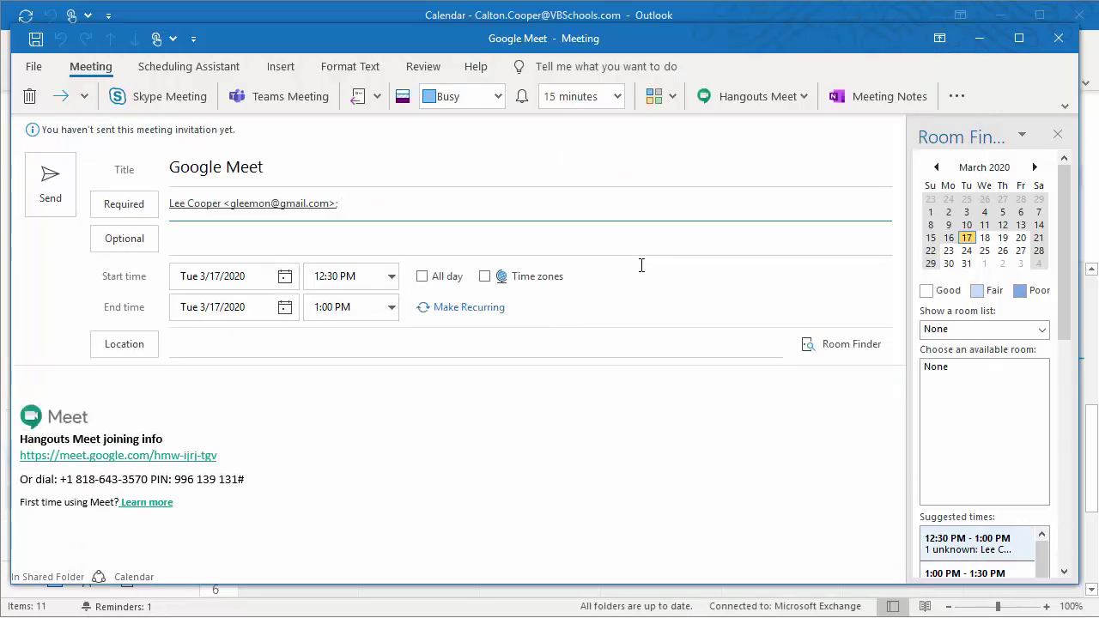